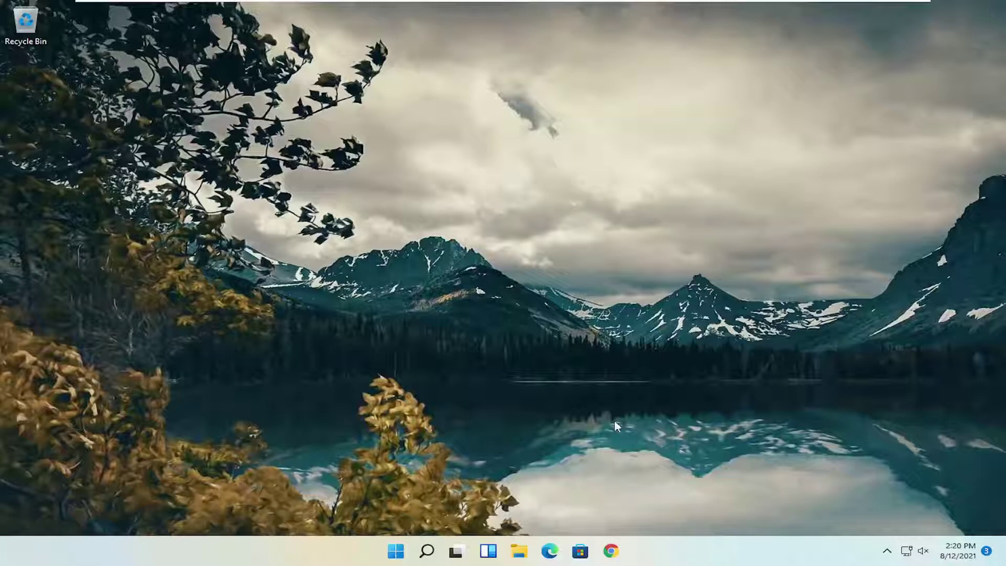
Search for regedit and run Registry Editor as administrator, approving the UAC prompt
click(429, 552)
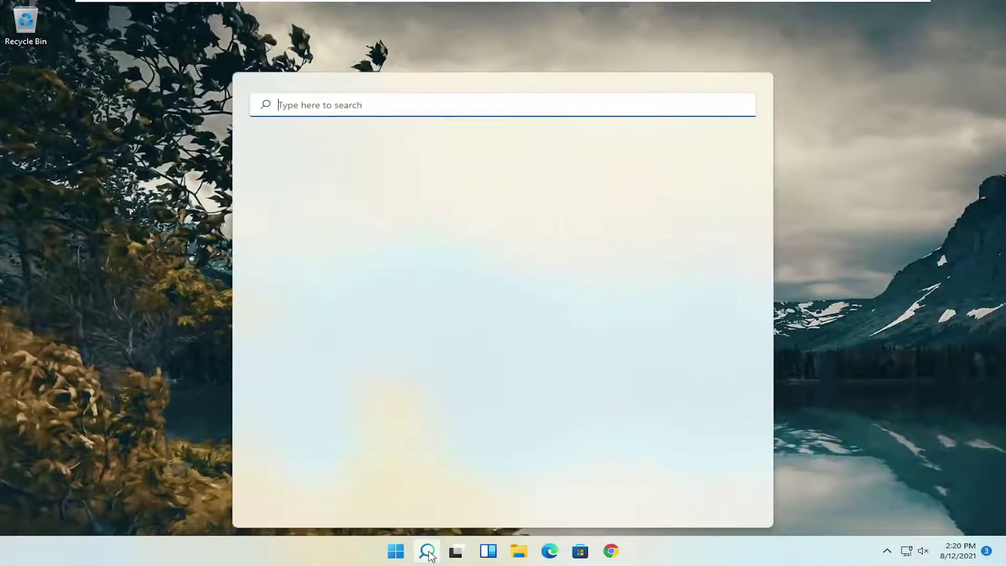
text(regedit)
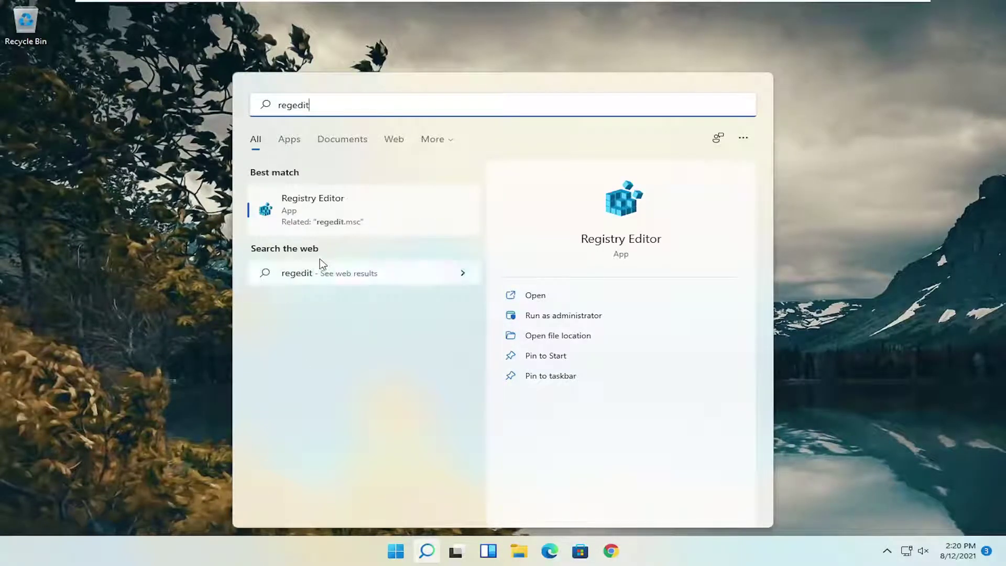
right_click(317, 219)
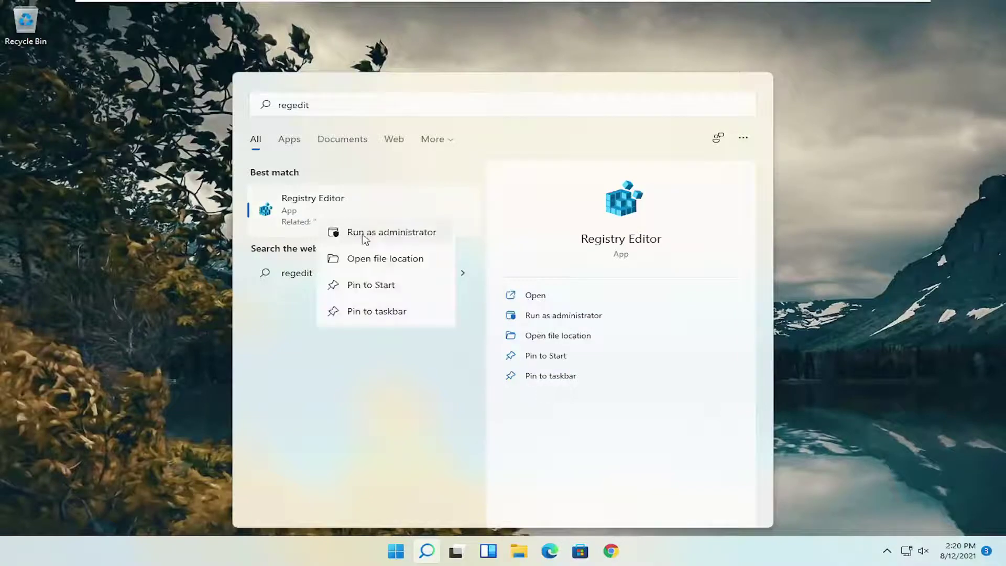
click(381, 235)
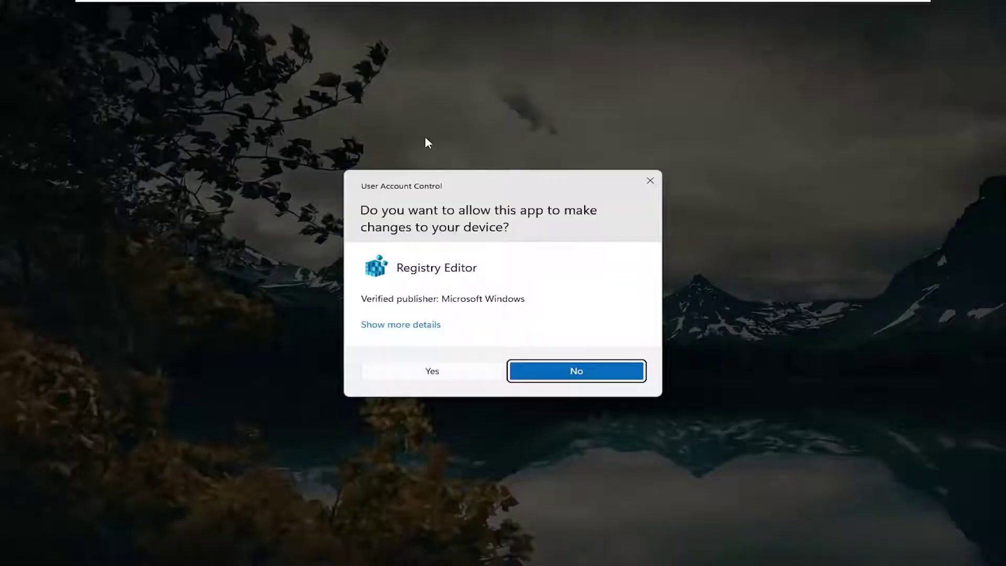
click(432, 371)
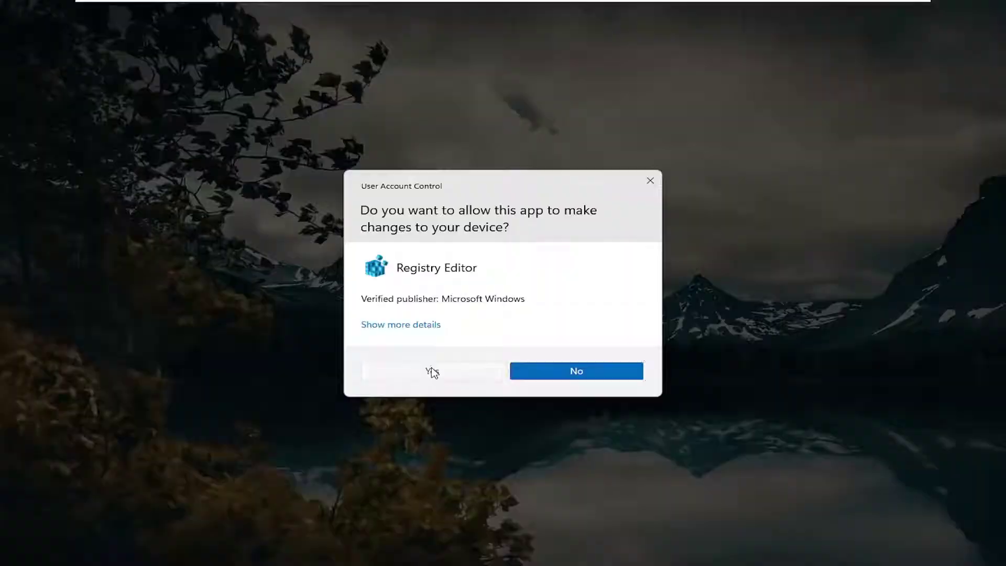
drag(353, 54, 427, 62)
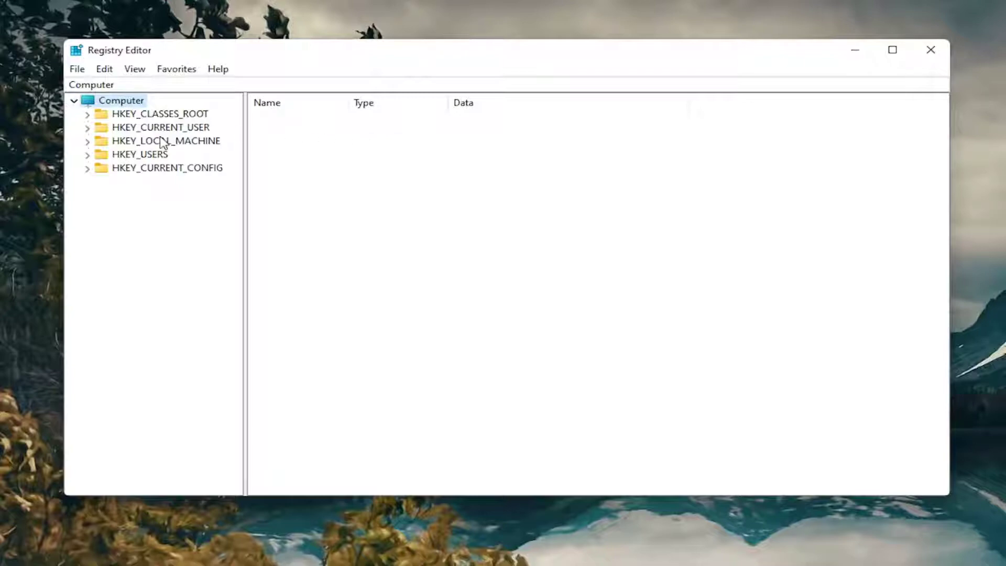
click(79, 69)
click(94, 103)
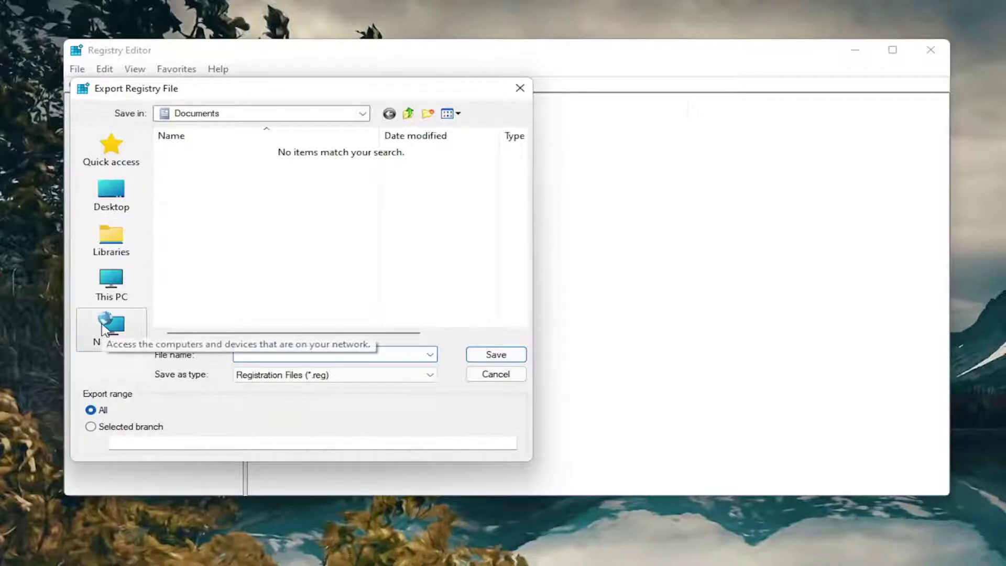
click(493, 377)
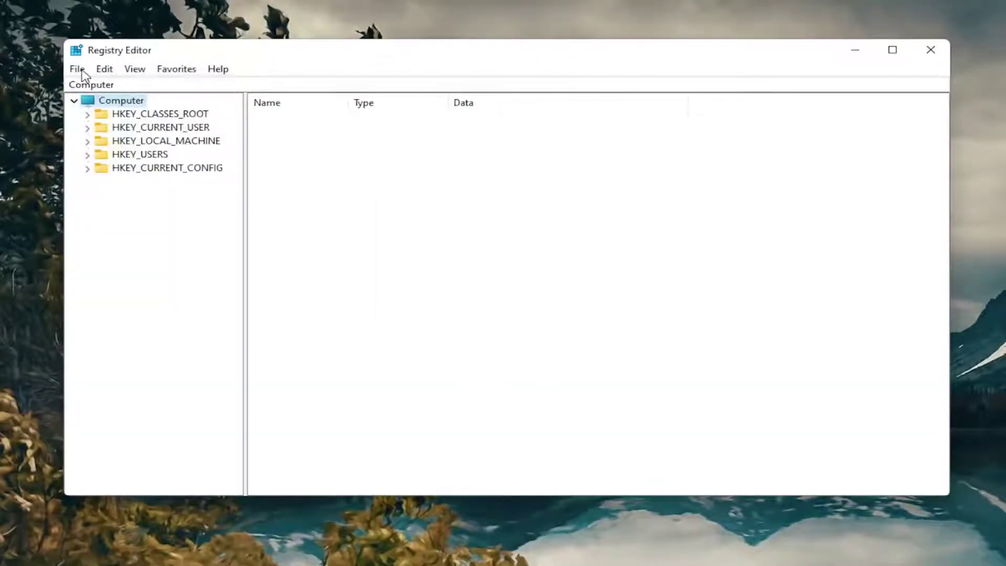
click(77, 69)
click(96, 87)
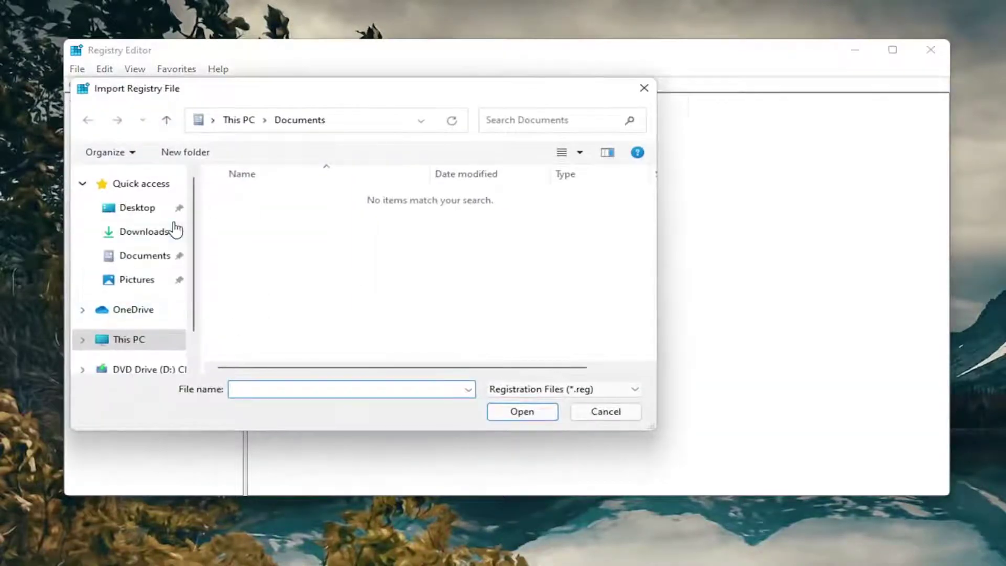
click(160, 208)
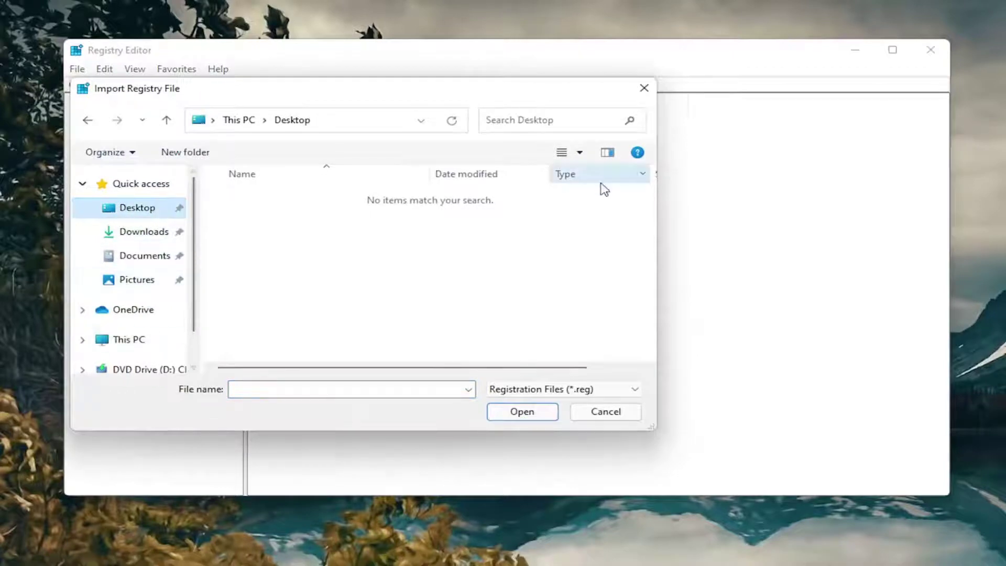
click(607, 412)
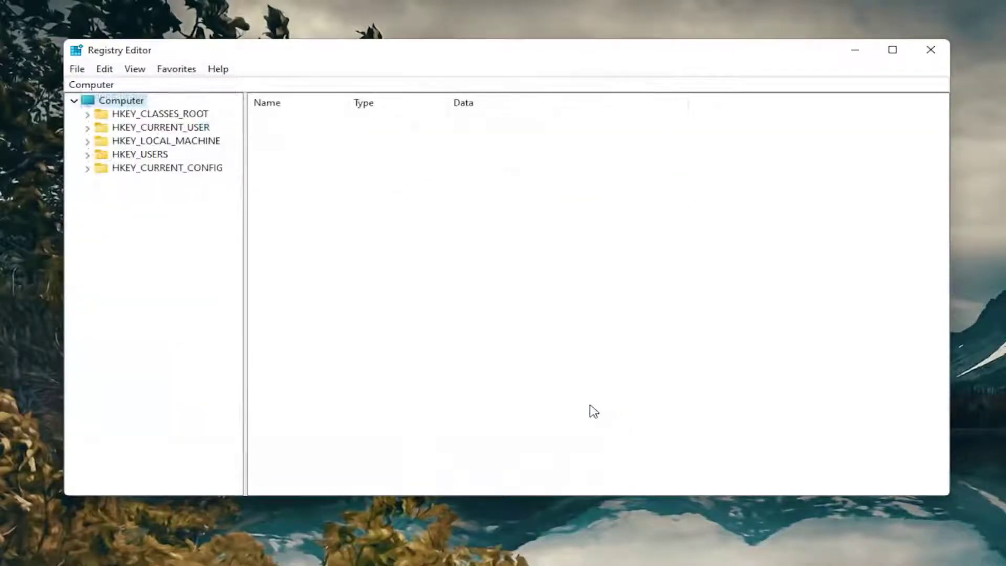
Expand HKEY_LOCAL_MACHINE > SOFTWARE > Microsoft and widen the key tree
double_click(208, 142)
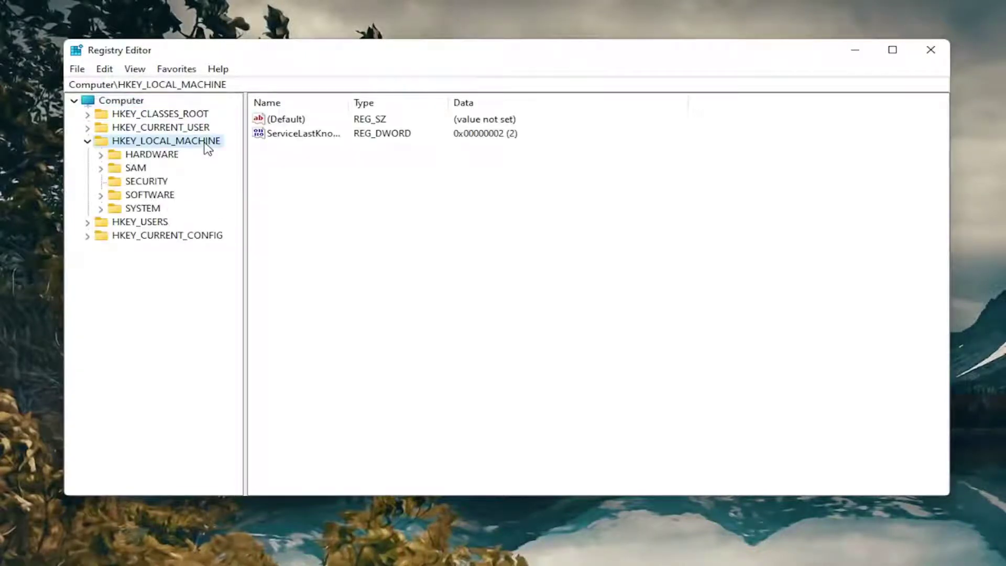
double_click(157, 195)
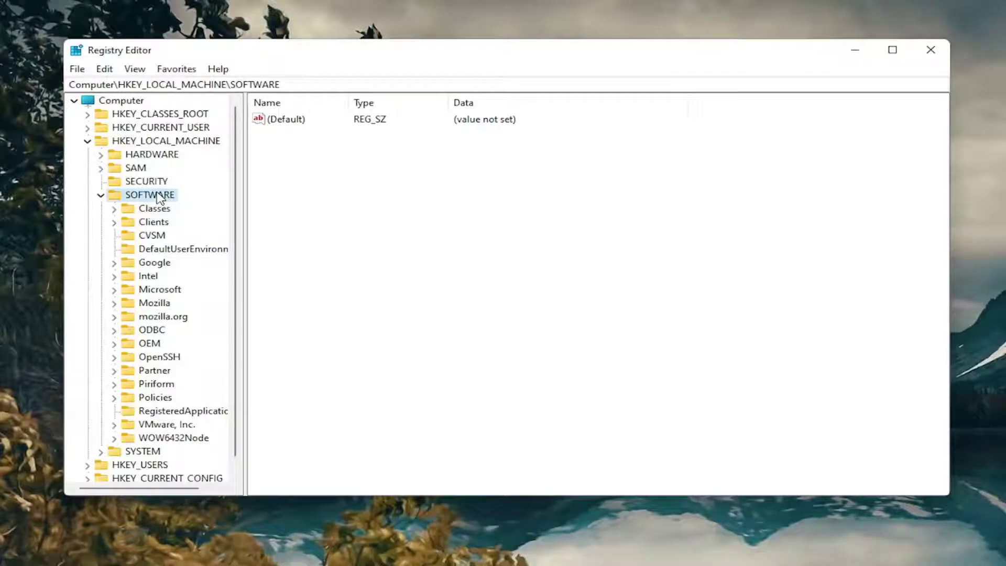
double_click(153, 276)
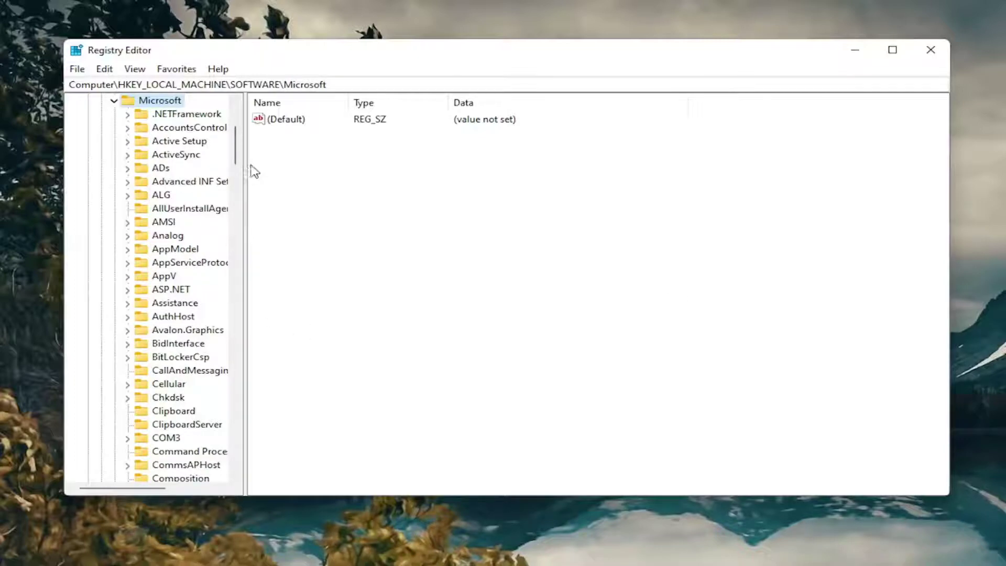
drag(245, 162, 313, 179)
scroll(183, 321, down, 17)
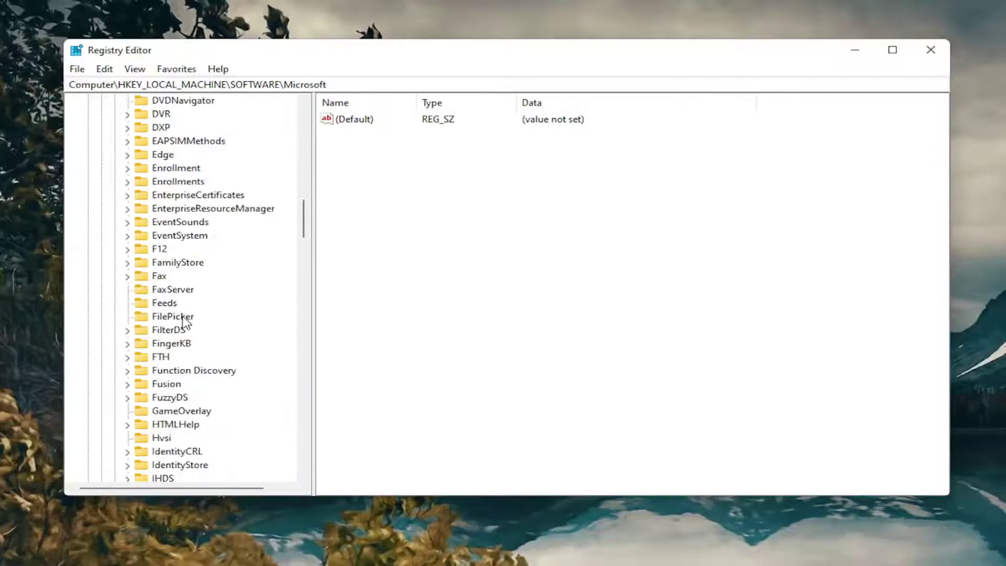
scroll(183, 322, down, 20)
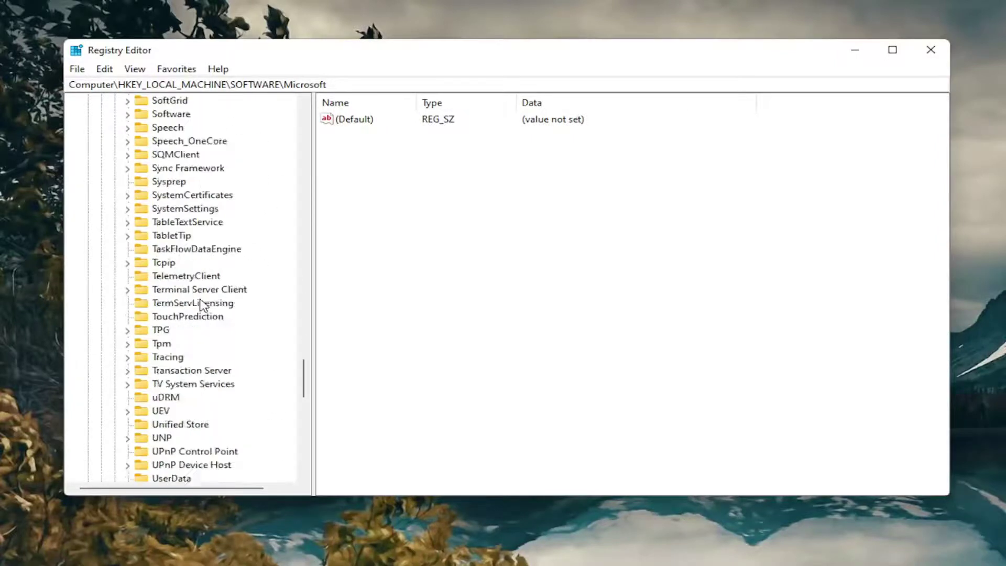
scroll(199, 301, down, 8)
Expand Windows > CurrentVersion > Policies and select the Attachments key
double_click(180, 276)
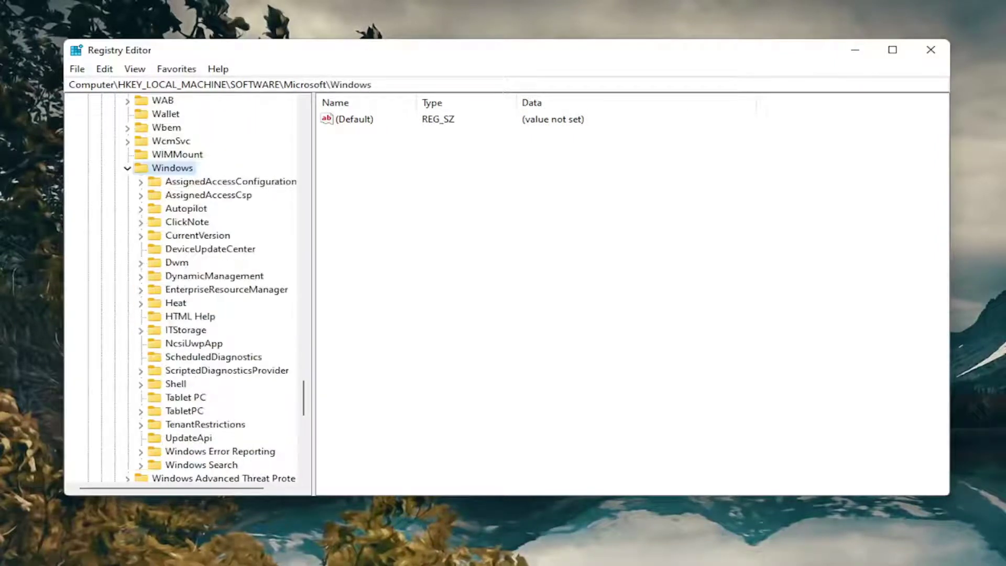
double_click(180, 235)
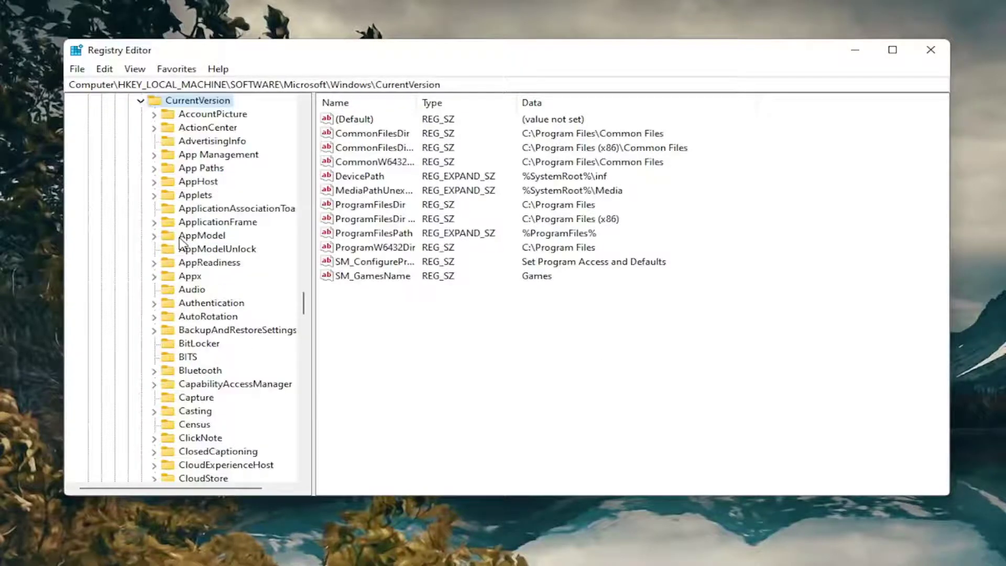
scroll(183, 293, down, 20)
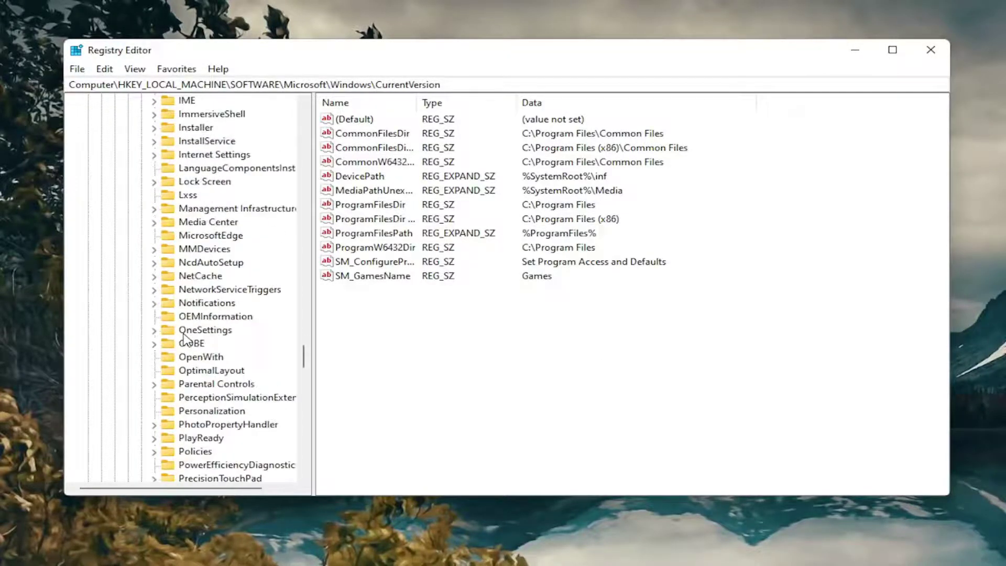
scroll(184, 341, down, 2)
double_click(186, 372)
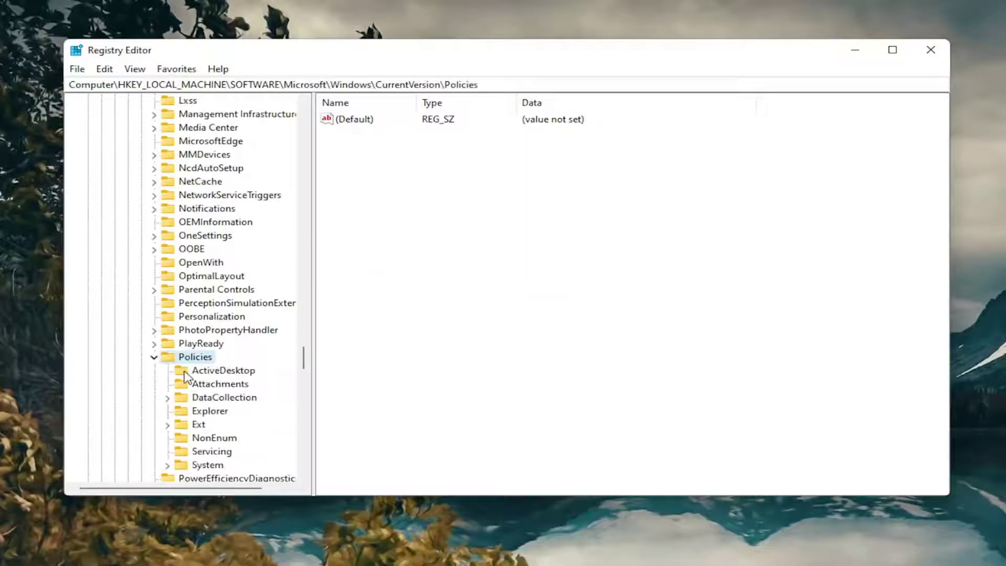
click(219, 390)
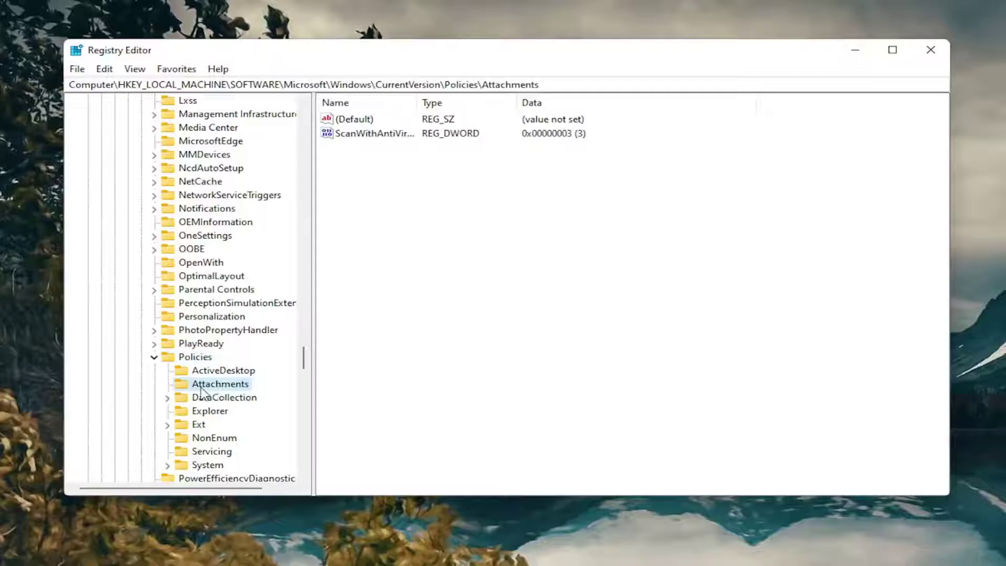
Change ScanWithAntiVirus value data from 3 to 1, then collapse the Policies key
drag(416, 100, 504, 103)
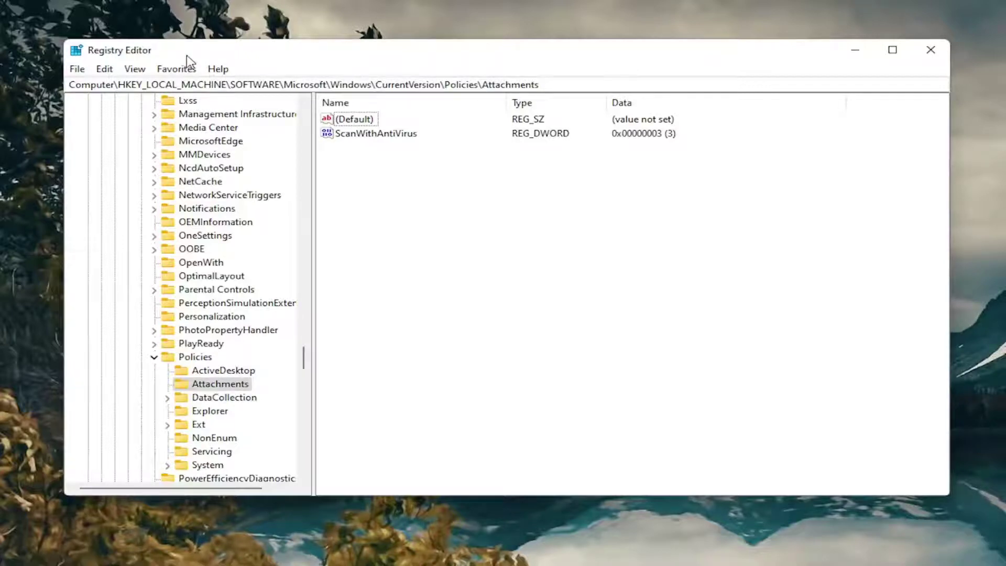
double_click(390, 137)
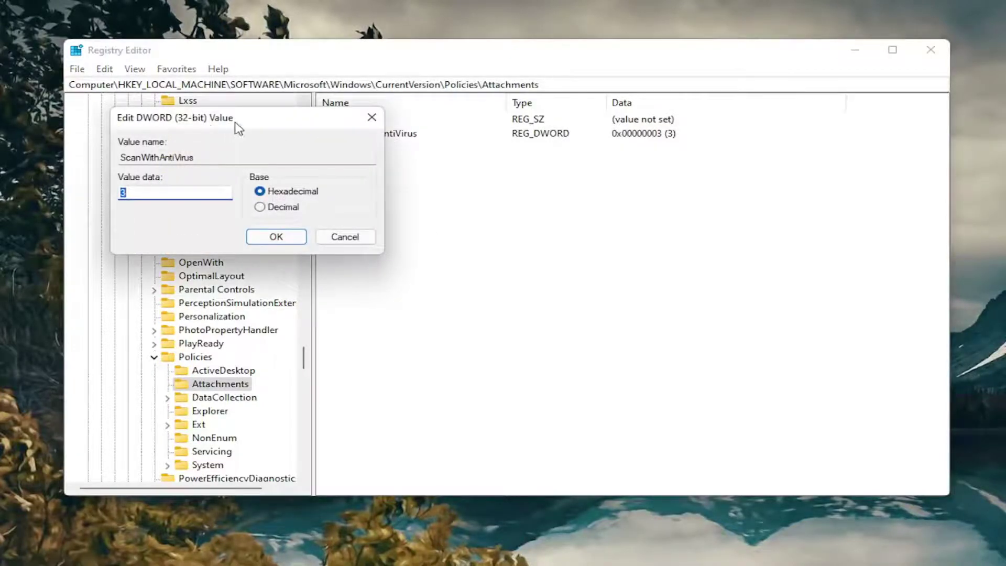
drag(234, 126, 436, 162)
text(1)
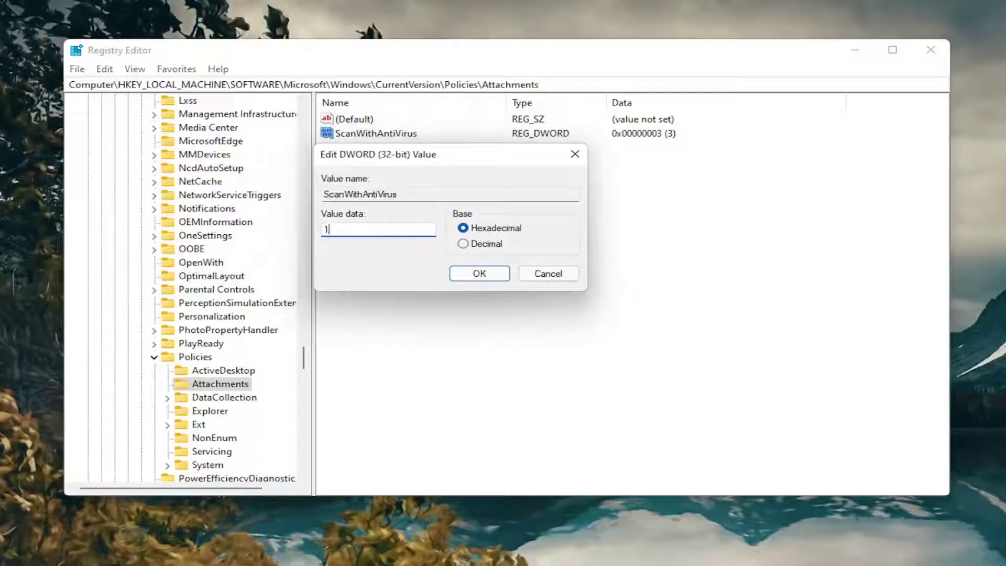
click(478, 273)
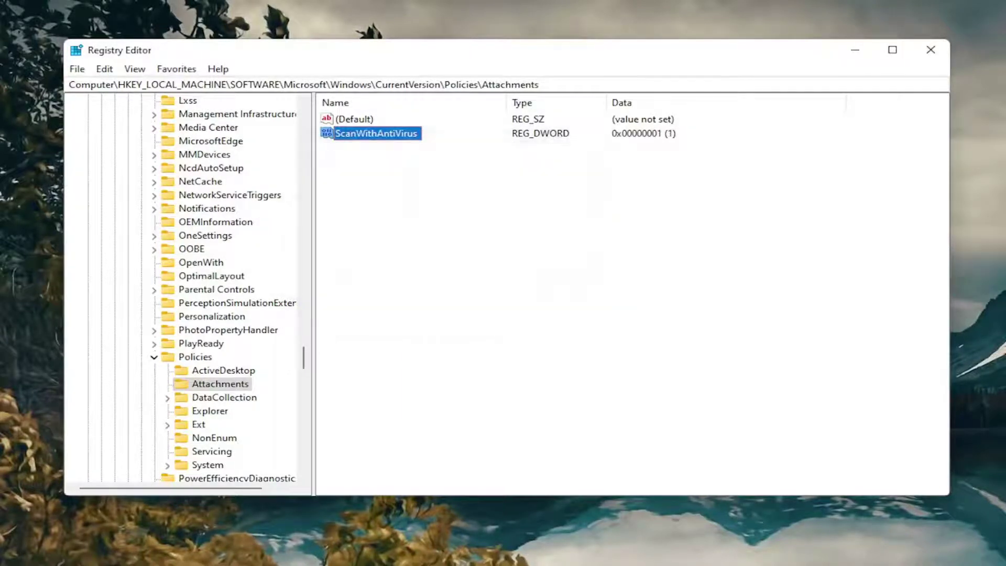
click(154, 357)
Collapse Microsoft, SOFTWARE and HKEY_LOCAL_MACHINE, then close Registry Editor
drag(305, 354, 307, 100)
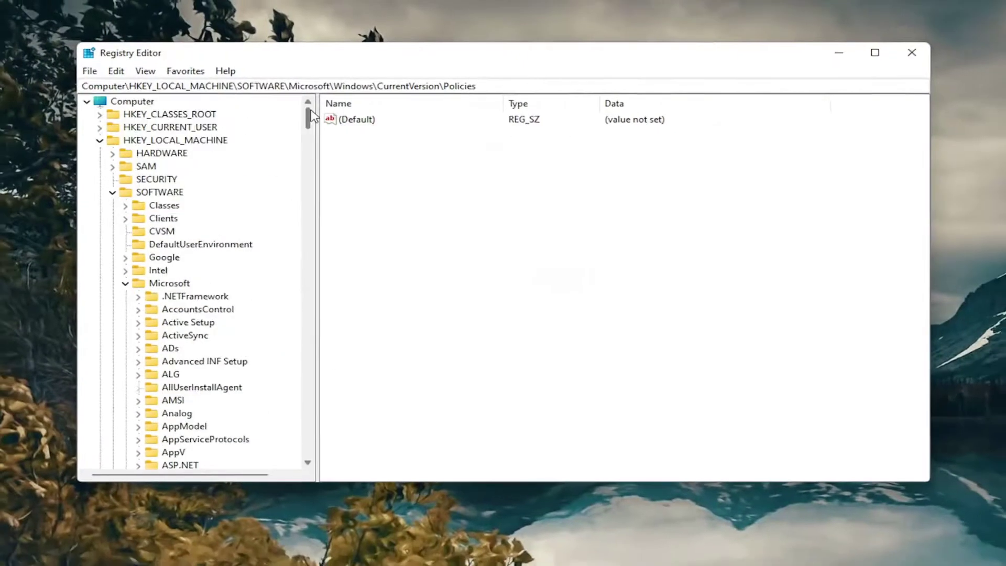
click(139, 274)
click(151, 183)
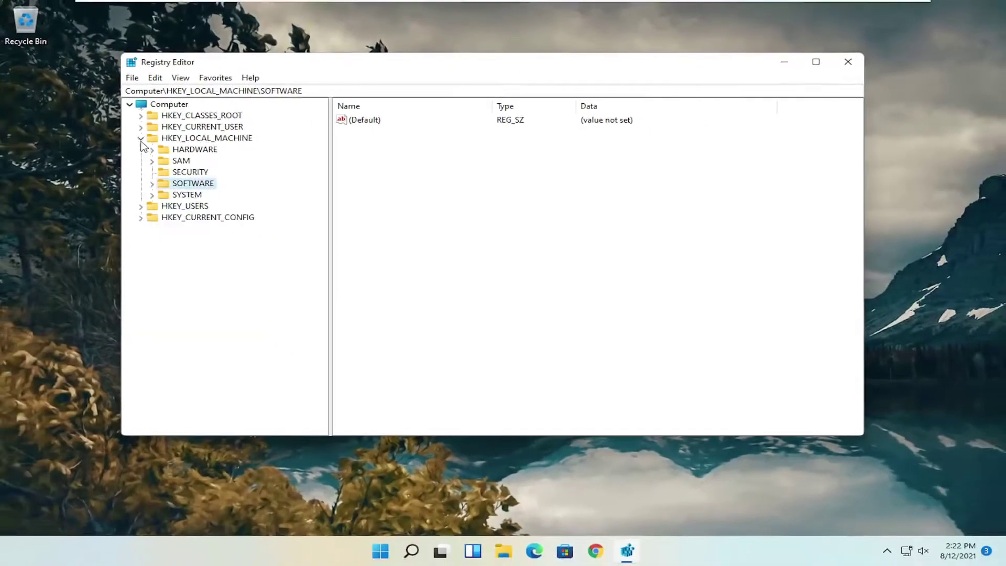
click(140, 138)
click(849, 61)
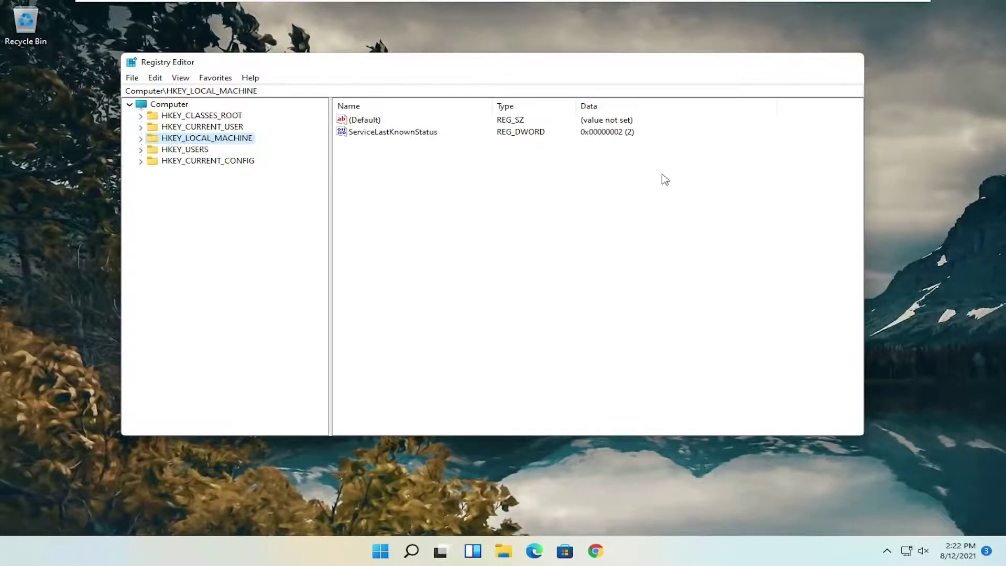
From the Start button's quick-link menu, bring up the Shut down or sign out options
right_click(404, 550)
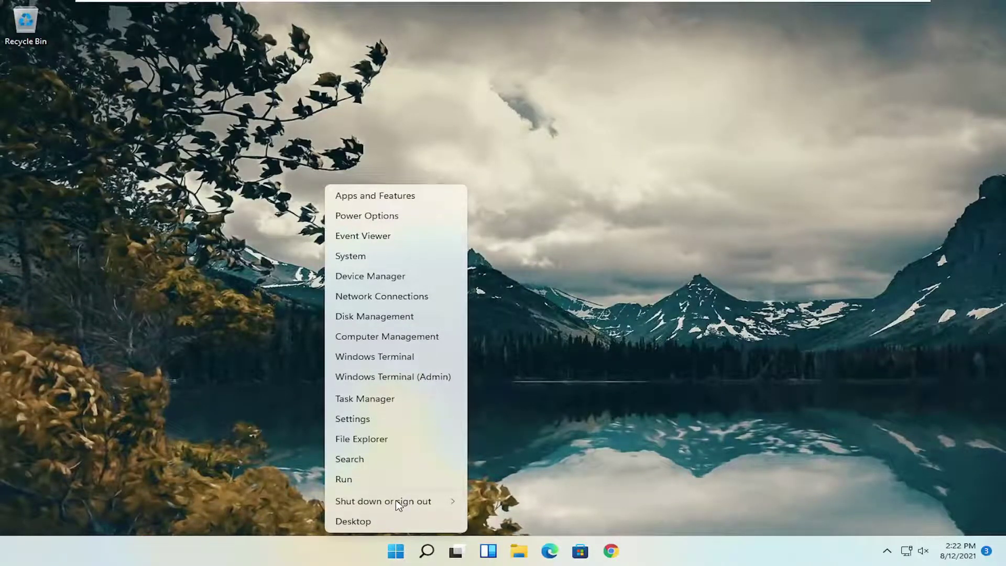
key(Escape)
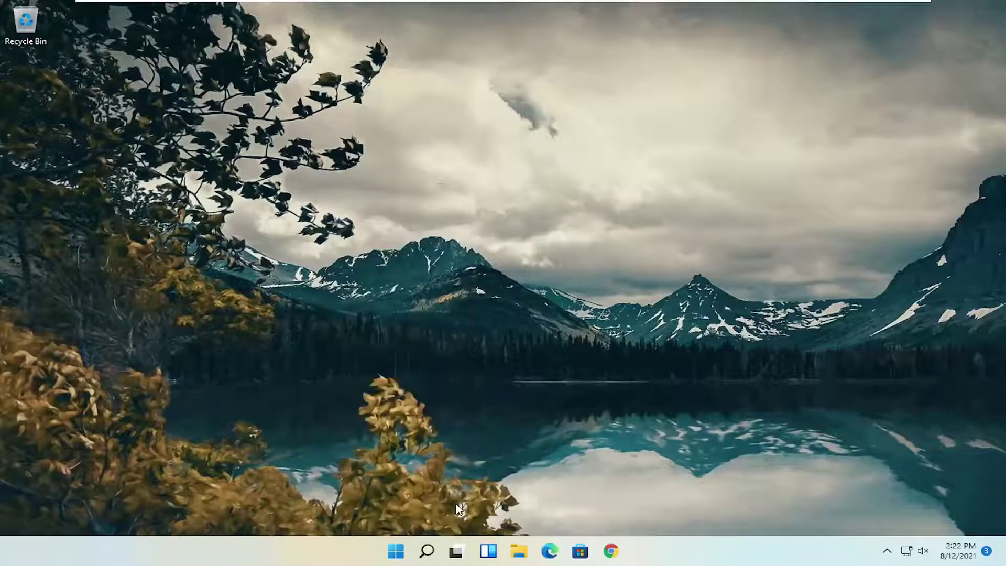
right_click(404, 558)
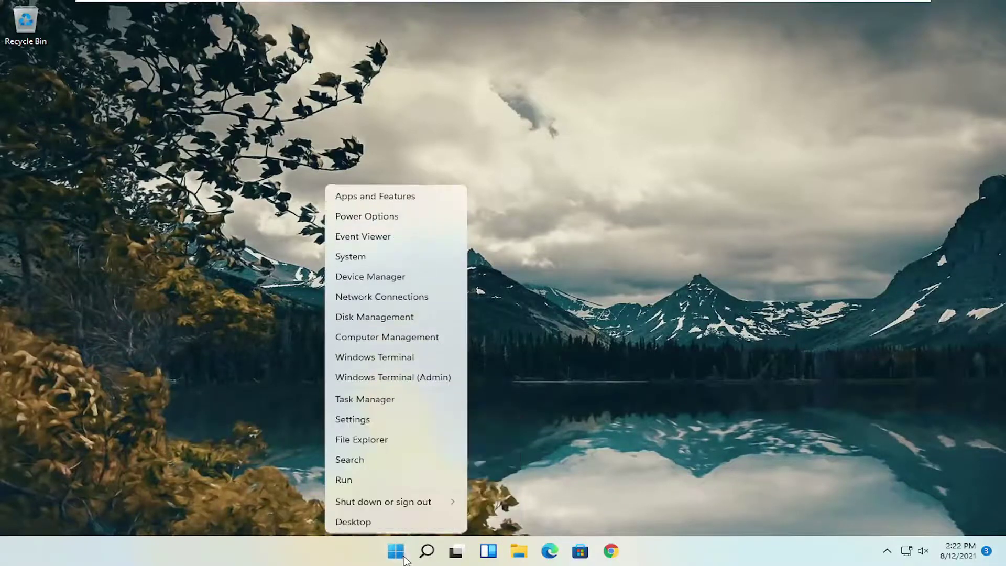
click(389, 506)
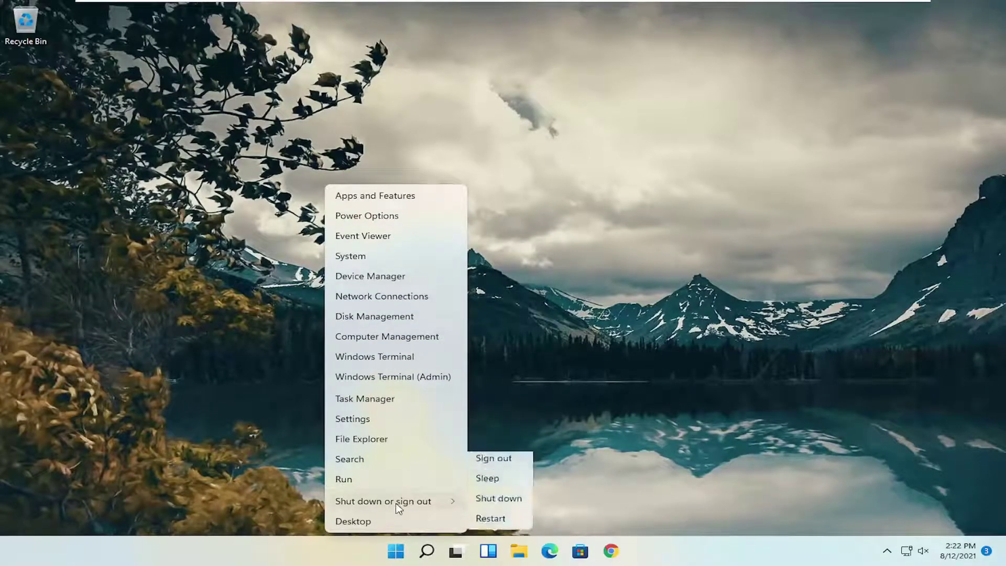